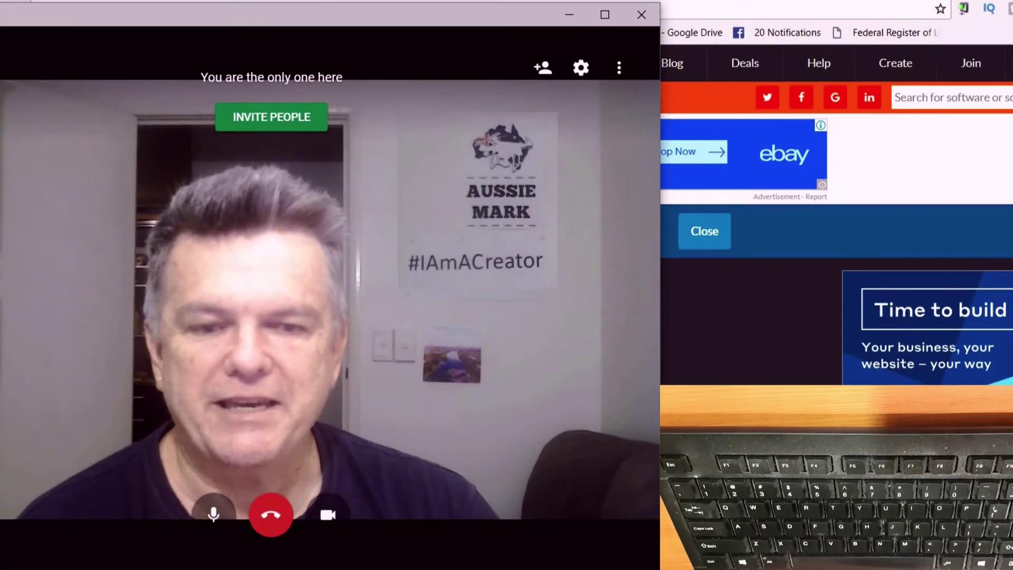
# Switch over to the EXP Soundboard app window.
pyautogui.hotkey('alt', 'Tab')
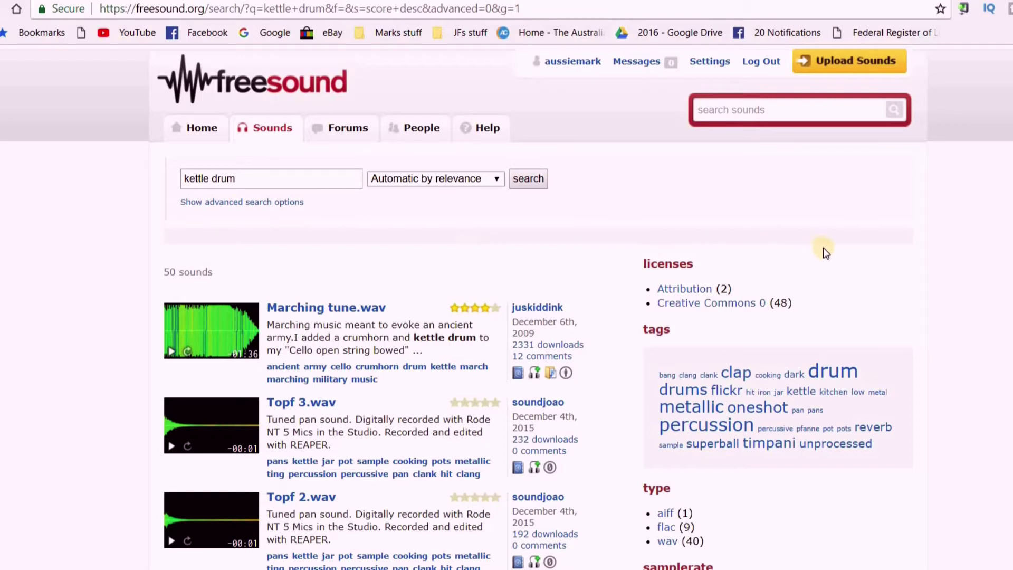
# Scroll the kettle drum results and open the Timpani Roll kevinsticks sound page.
pyautogui.scroll(-7, 511, 257)
pyautogui.scroll(-6, 510, 258)
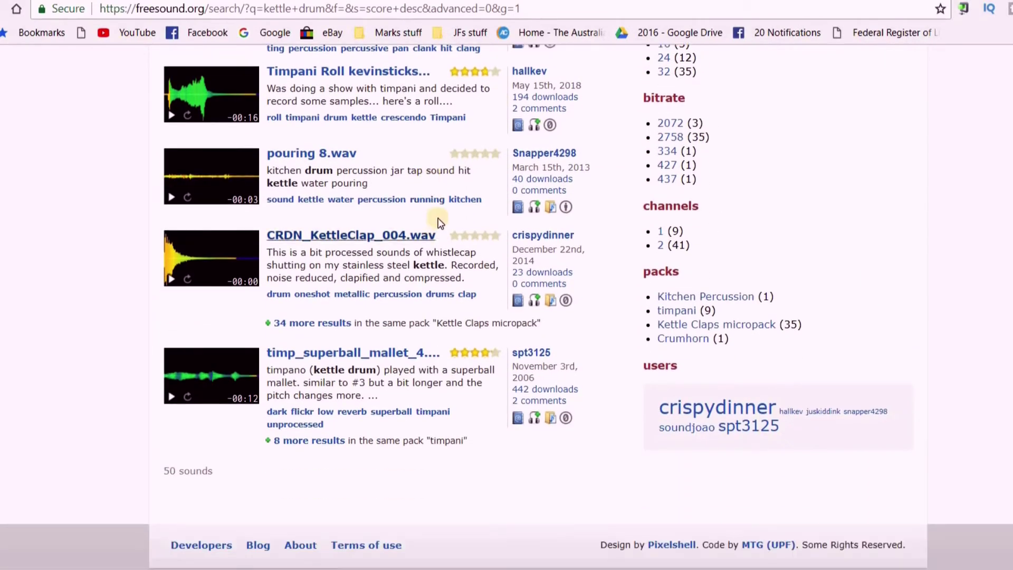
pyautogui.scroll(2, 437, 326)
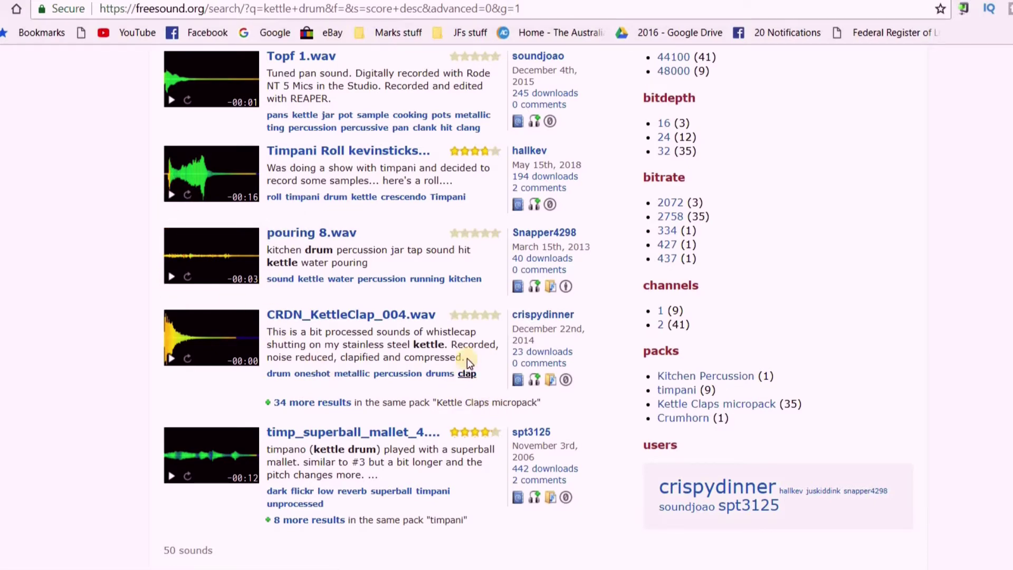
pyautogui.scroll(2, 464, 358)
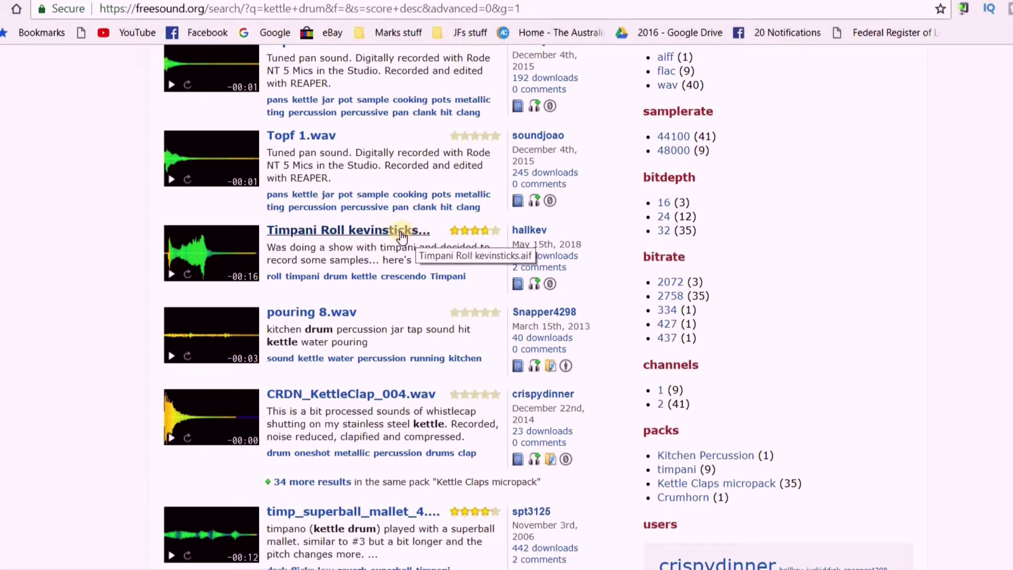
pyautogui.click(312, 235)
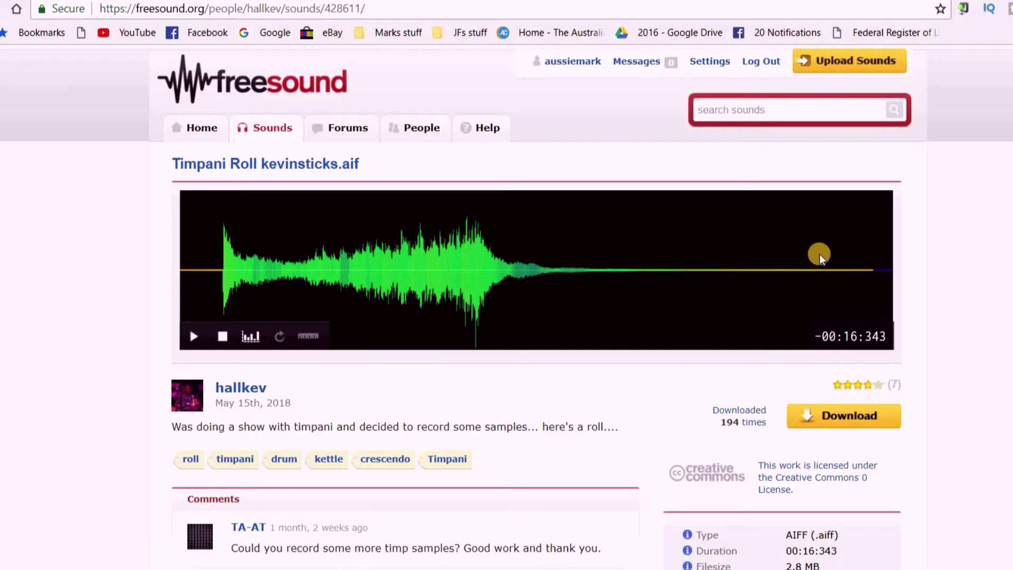
# Download the Timpani Roll kevinsticks.aif file from its Freesound page.
pyautogui.click(849, 416)
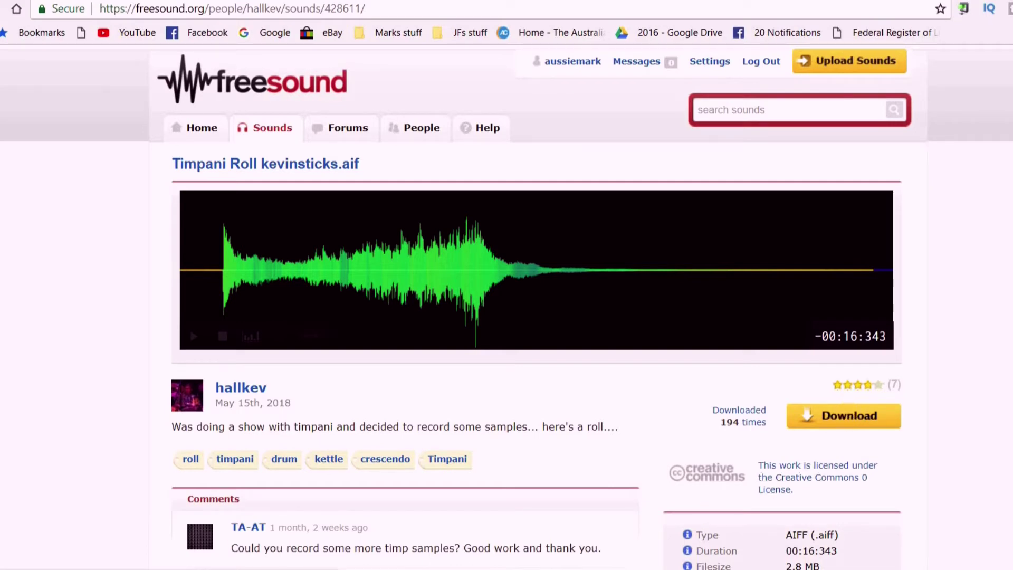
pyautogui.click(230, 522)
pyautogui.moveTo(78, 569)
# Launch Audacity from the Start menu's app list.
pyautogui.press('super')
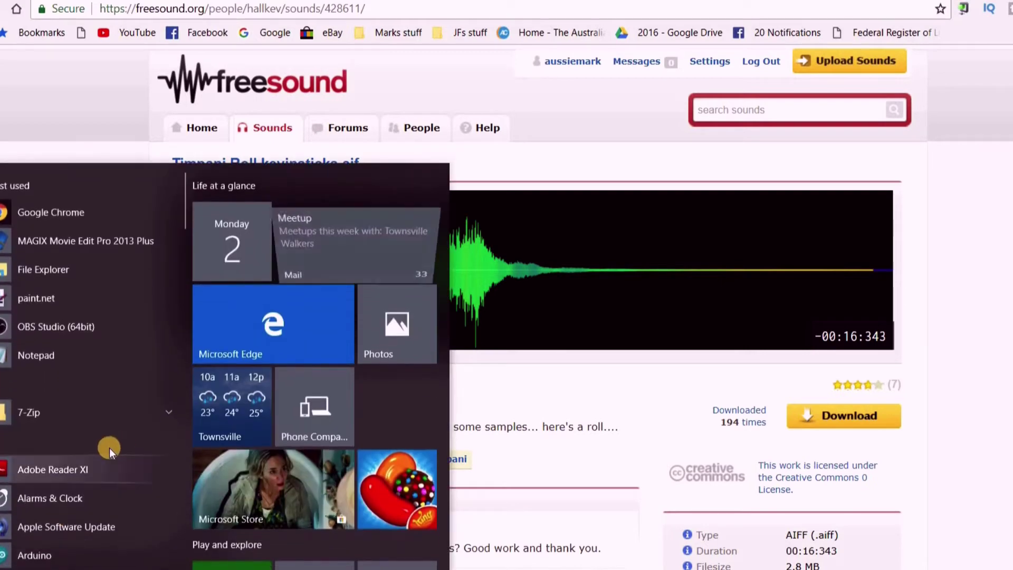
pyautogui.scroll(-1, 84, 474)
pyautogui.click(49, 511)
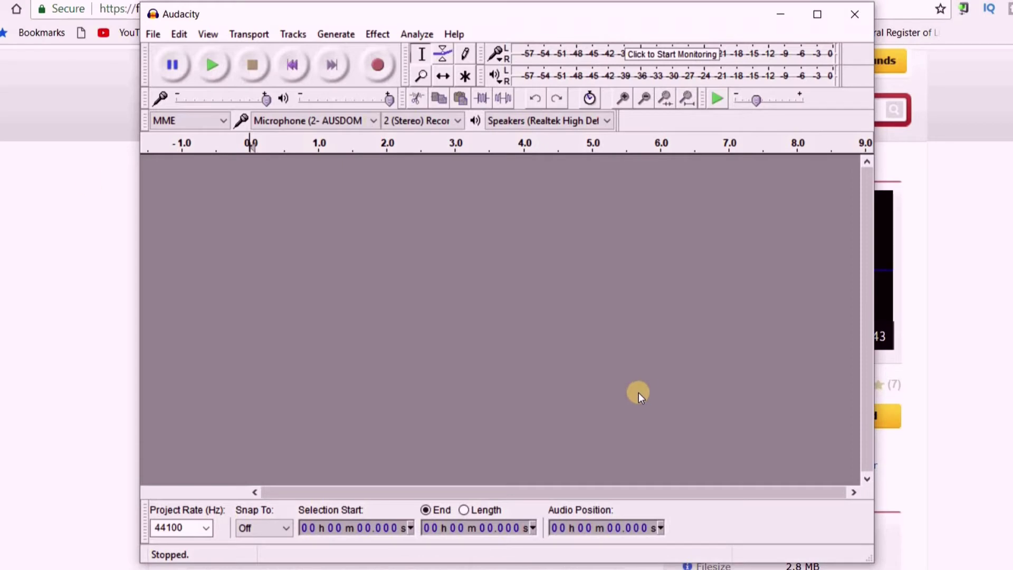
# Open the 428611 hallkev timpani-roll AIFF from Downloads, choosing to read it directly.
pyautogui.click(153, 34)
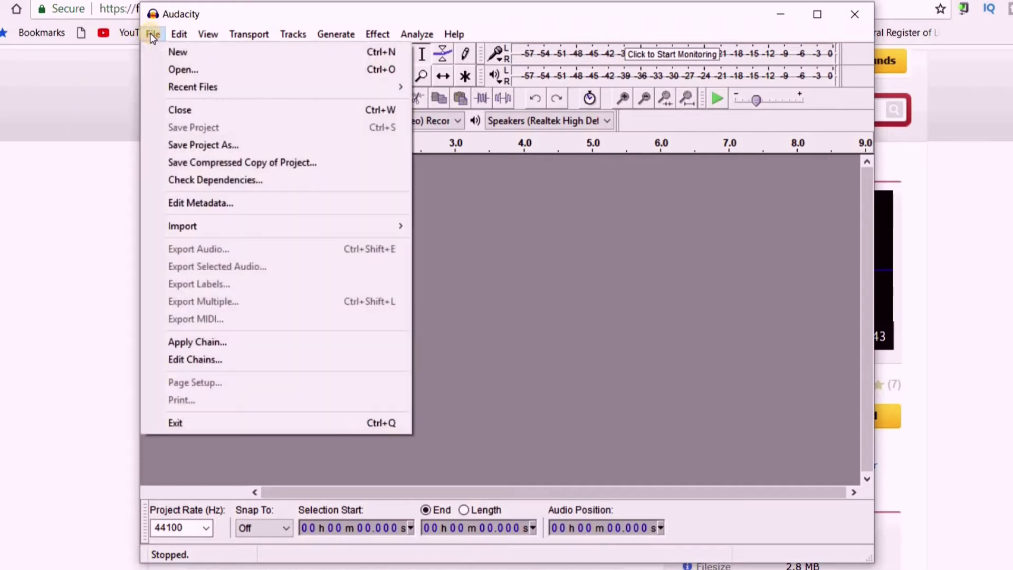
pyautogui.click(206, 71)
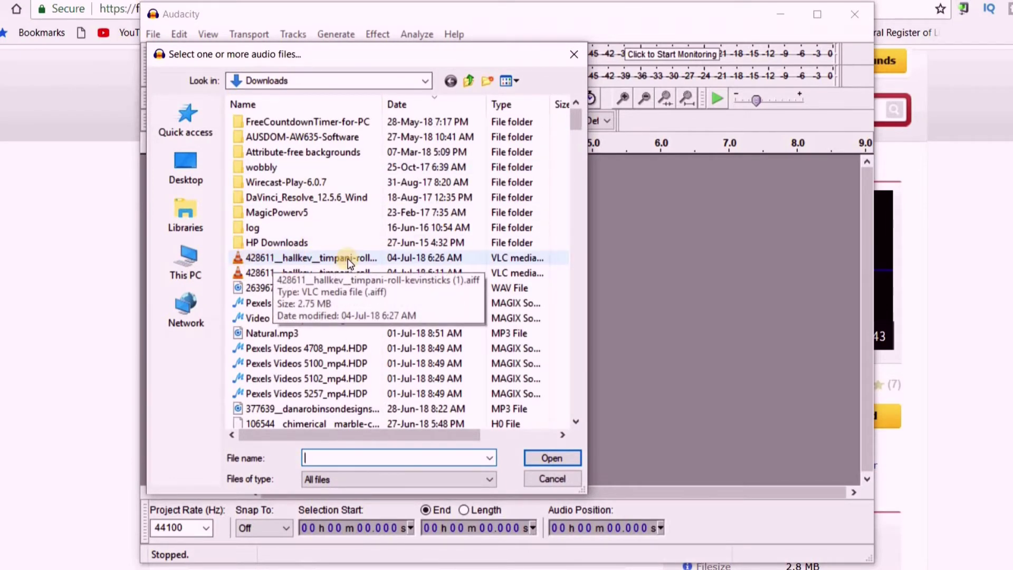
pyautogui.click(345, 258)
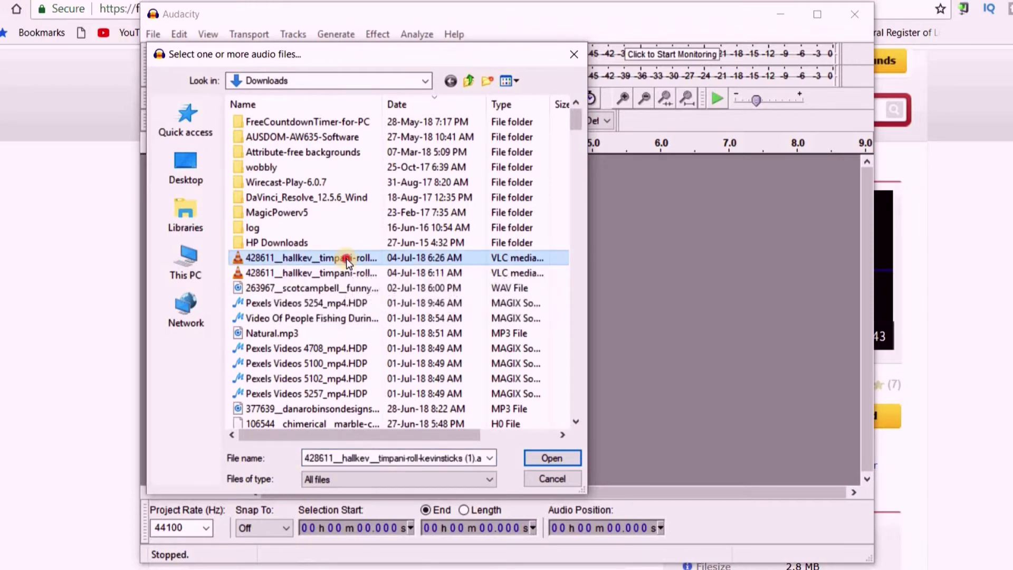
pyautogui.doubleClick(346, 258)
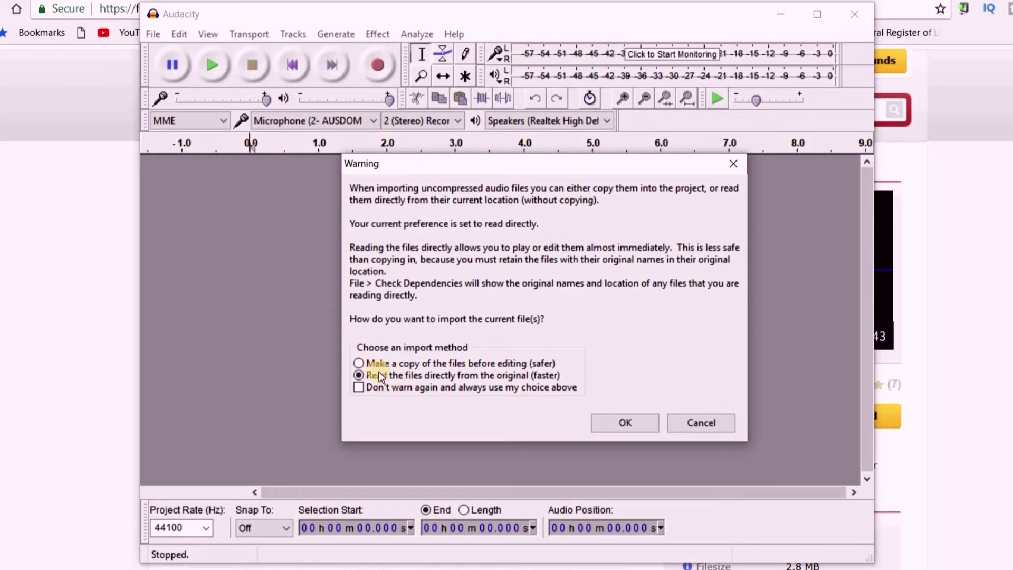
pyautogui.click(359, 374)
# Import the timpani roll by reading the file directly from the original.
pyautogui.click(360, 375)
pyautogui.click(622, 423)
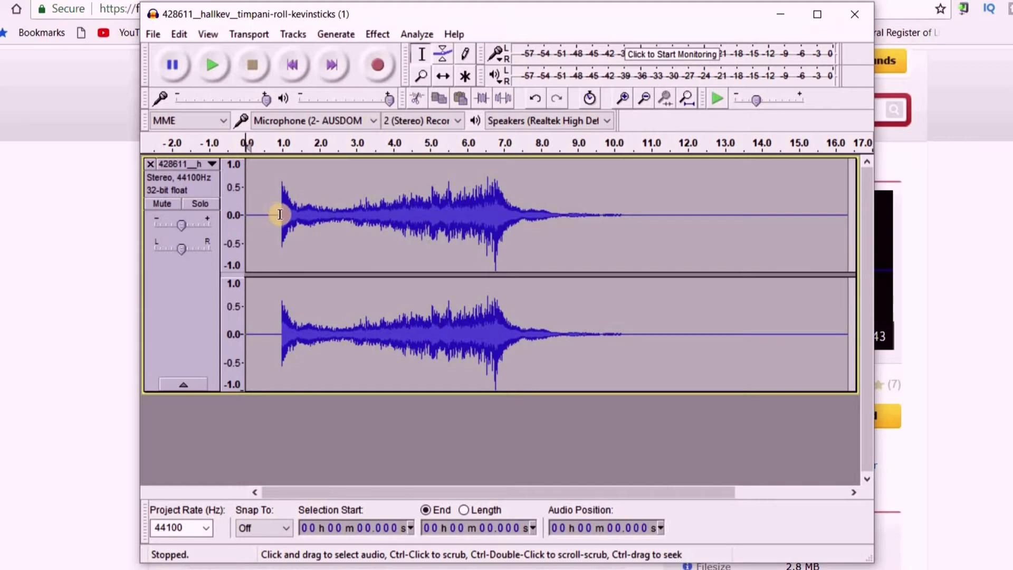
# Cut the silence before 0.947 s and after 9.345 s, then play the trimmed roll.
pyautogui.moveTo(279, 214); pyautogui.dragTo(203, 214)
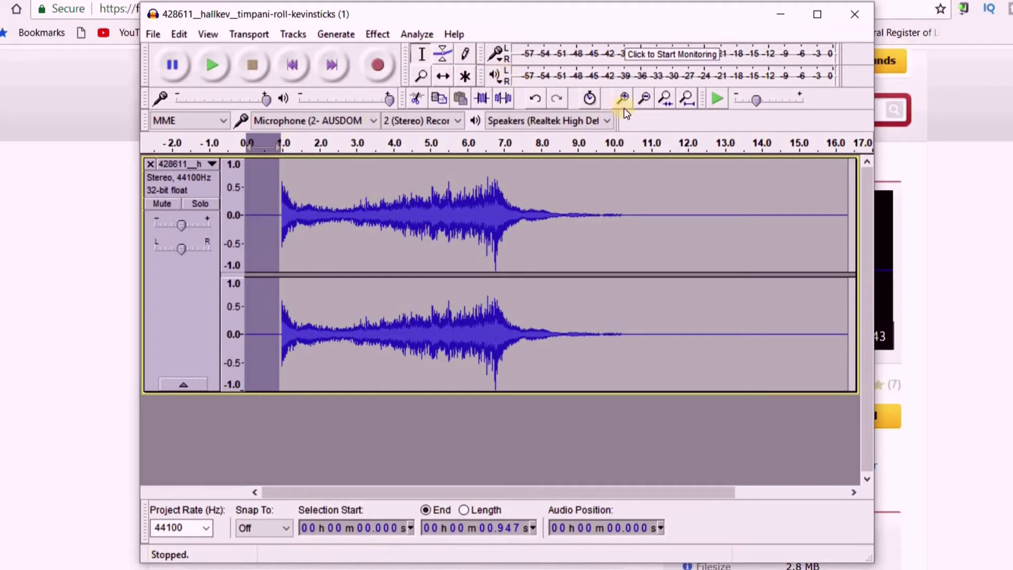
pyautogui.click(419, 95)
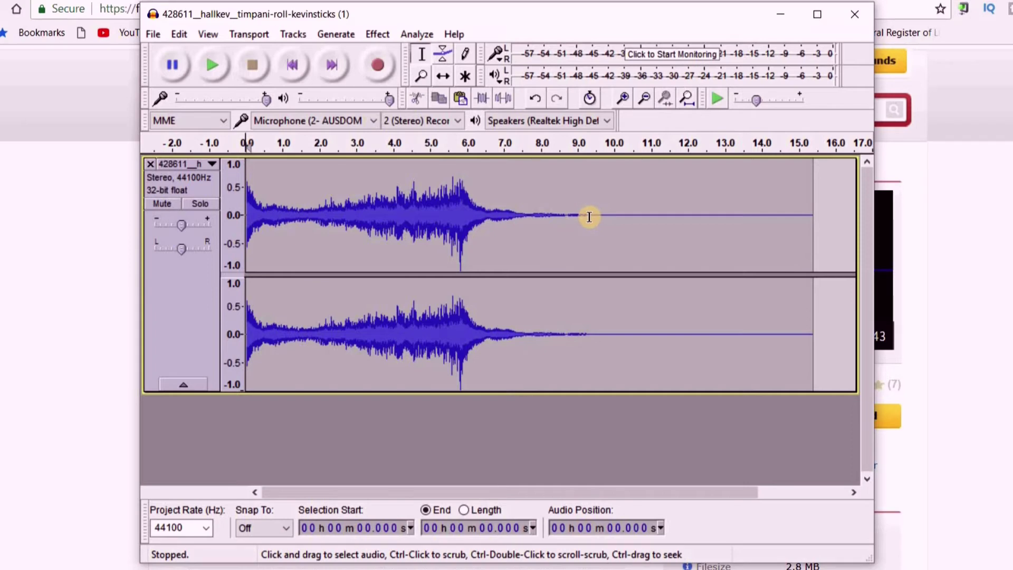
pyautogui.moveTo(589, 216); pyautogui.dragTo(975, 225)
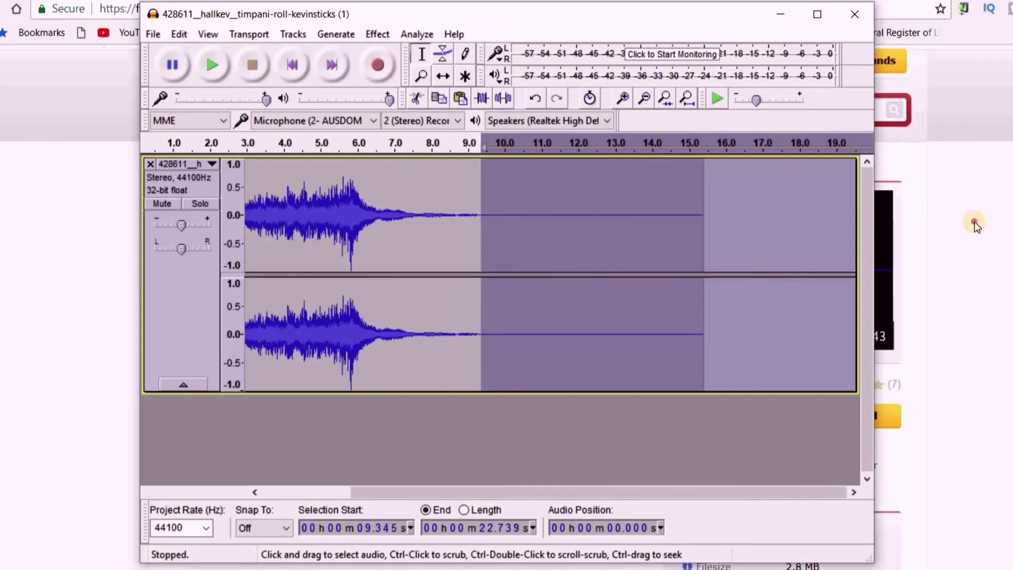
pyautogui.click(418, 99)
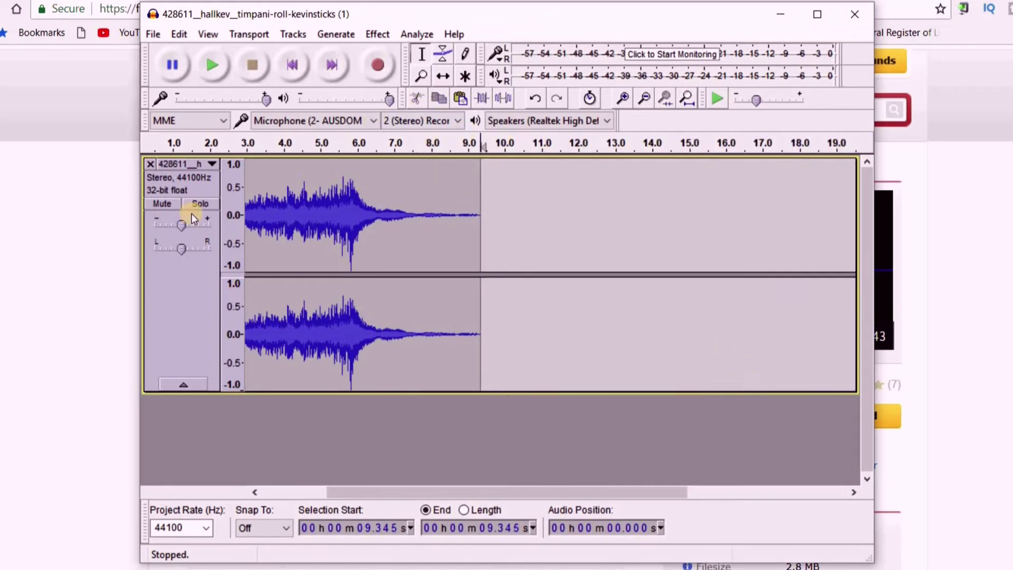
pyautogui.click(210, 65)
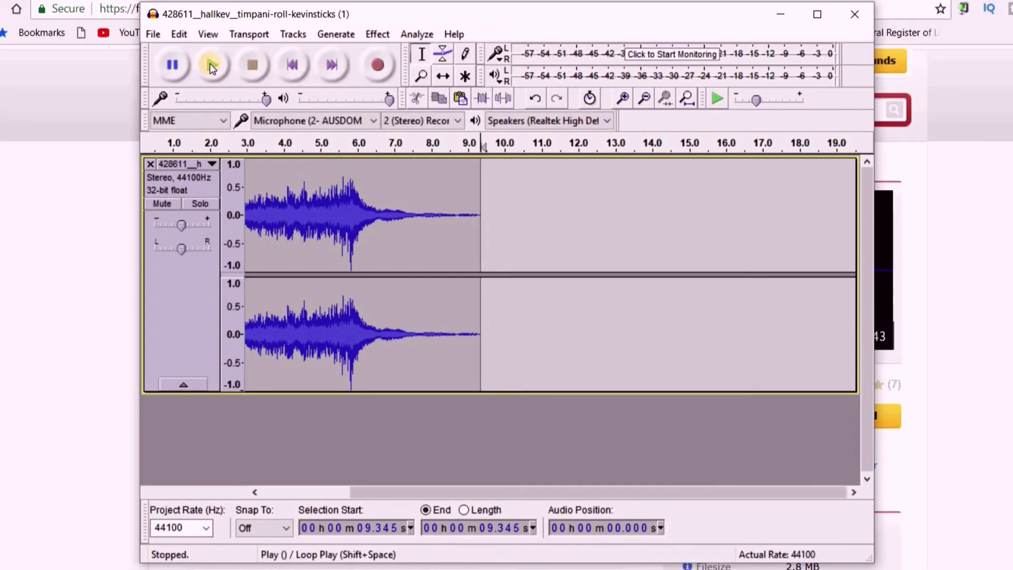
pyautogui.moveTo(604, 20); pyautogui.dragTo(668, 26)
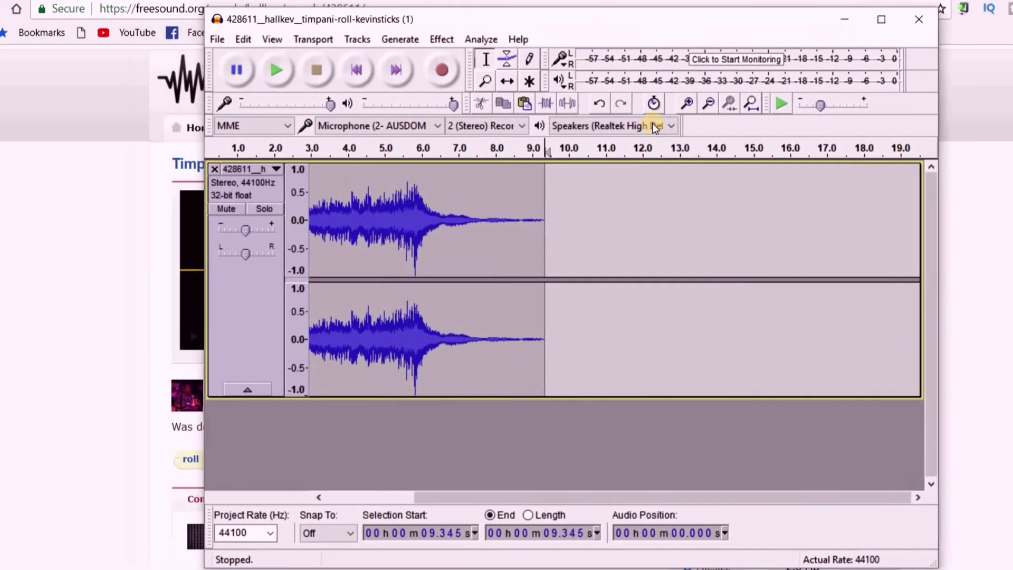
# Select the whole 9.3-second roll, play it through, and stop playback.
pyautogui.moveTo(647, 336); pyautogui.dragTo(221, 312)
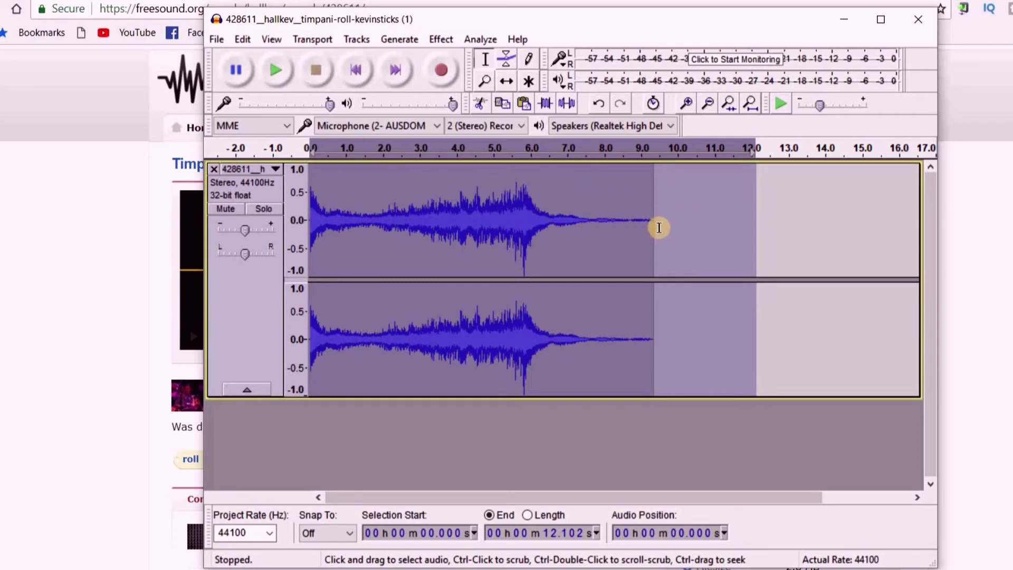
pyautogui.click(277, 70)
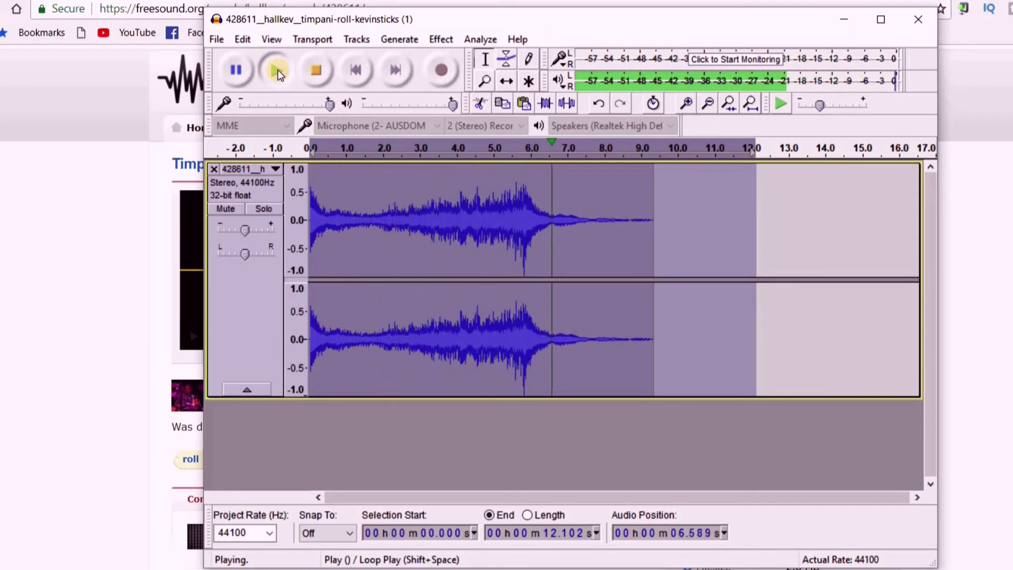
pyautogui.click(325, 70)
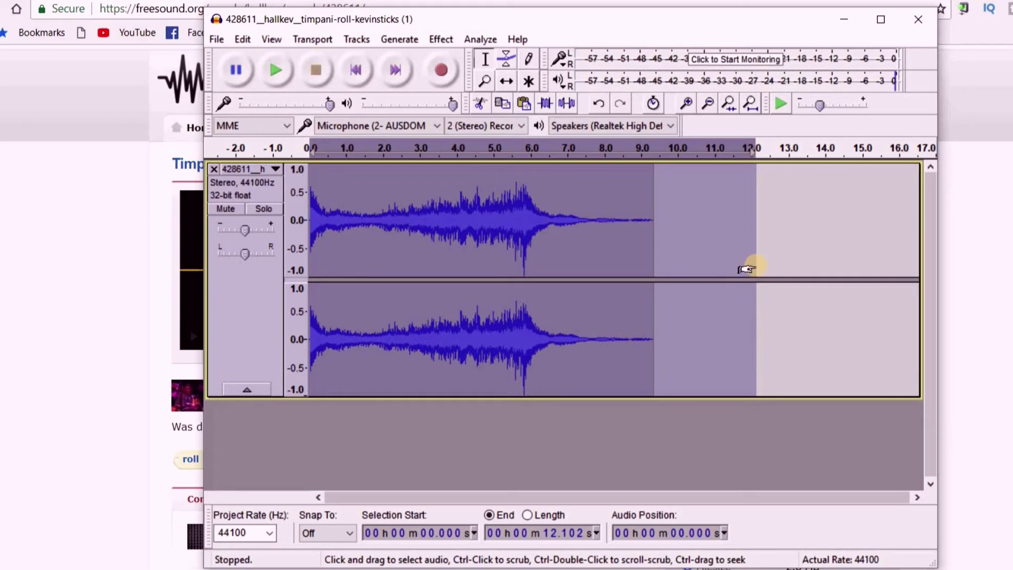
pyautogui.click(217, 37)
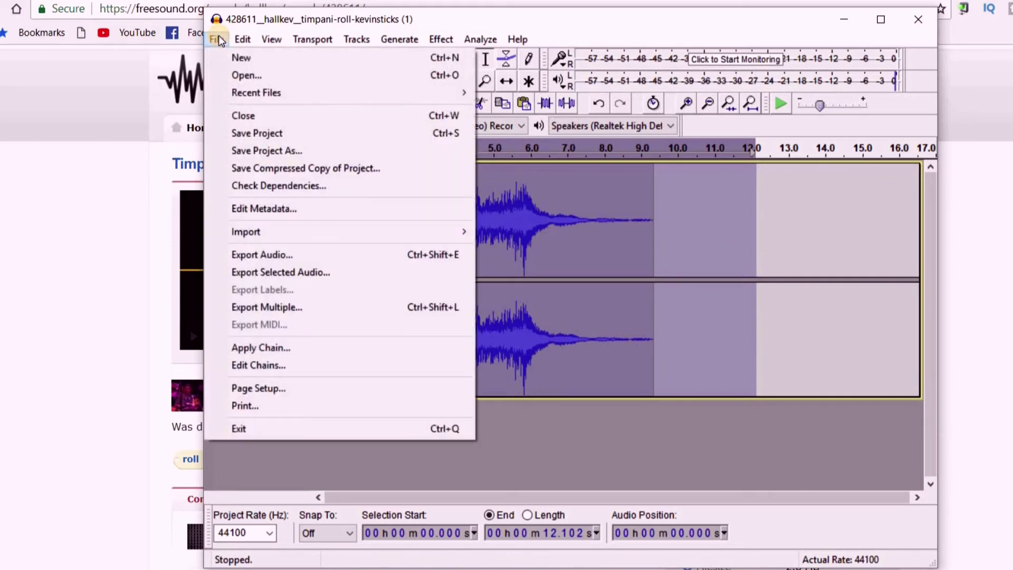
# Export the roll as a WAV signed 16-bit PCM file into Music > Sound effects.
pyautogui.click(318, 258)
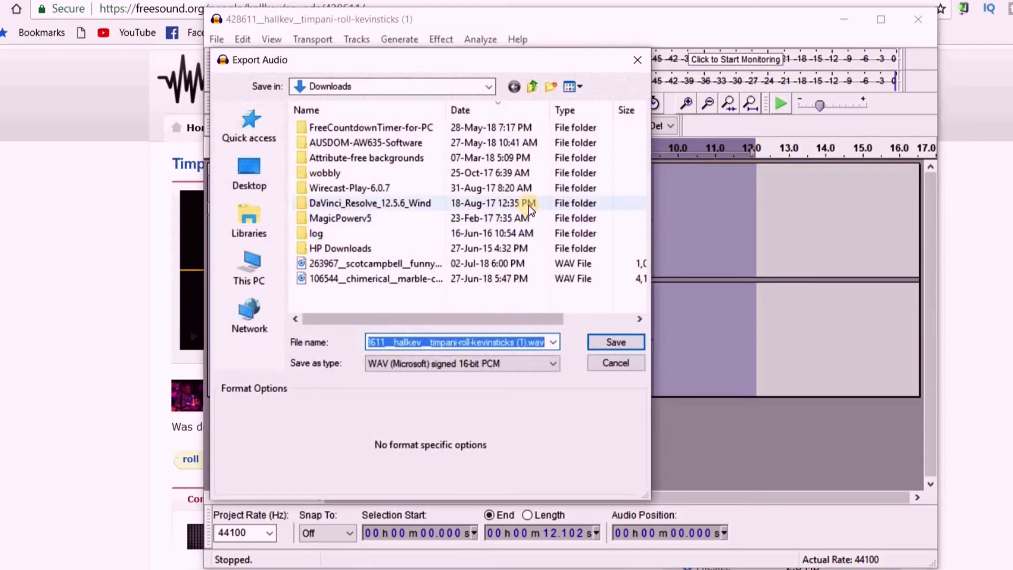
pyautogui.click(554, 364)
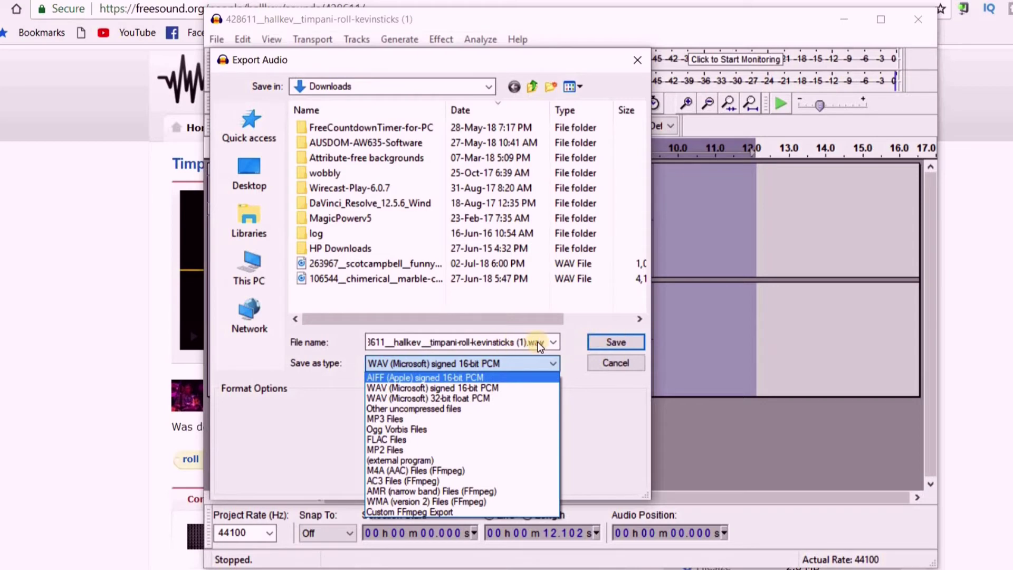
pyautogui.click(586, 429)
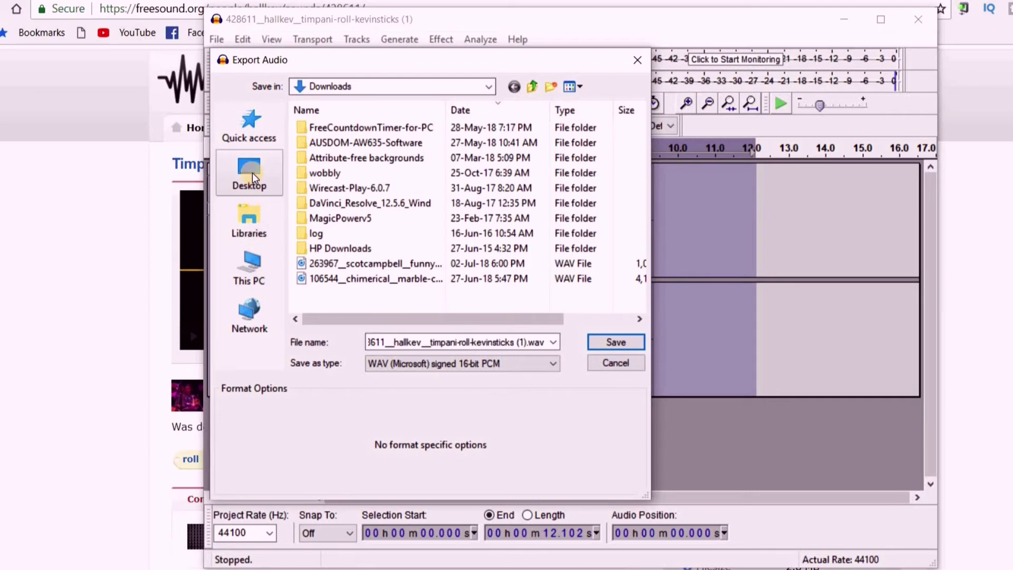
pyautogui.click(258, 136)
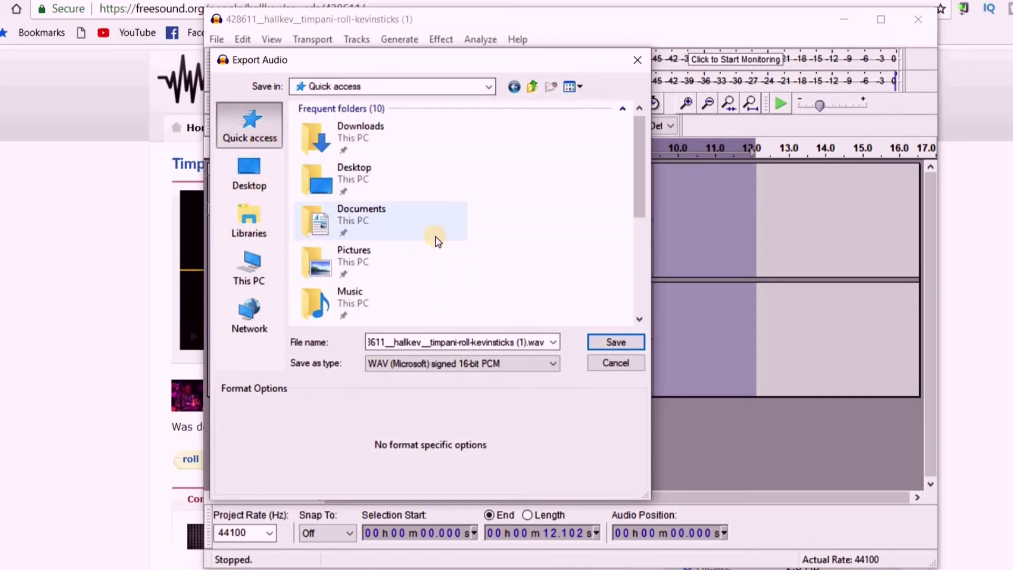
pyautogui.doubleClick(326, 309)
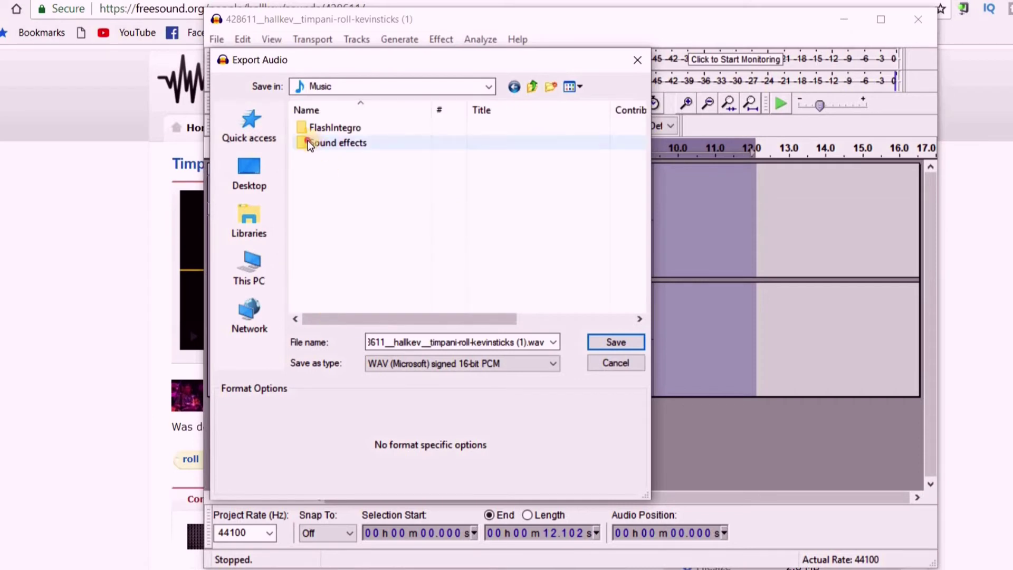
pyautogui.doubleClick(308, 141)
pyautogui.click(614, 341)
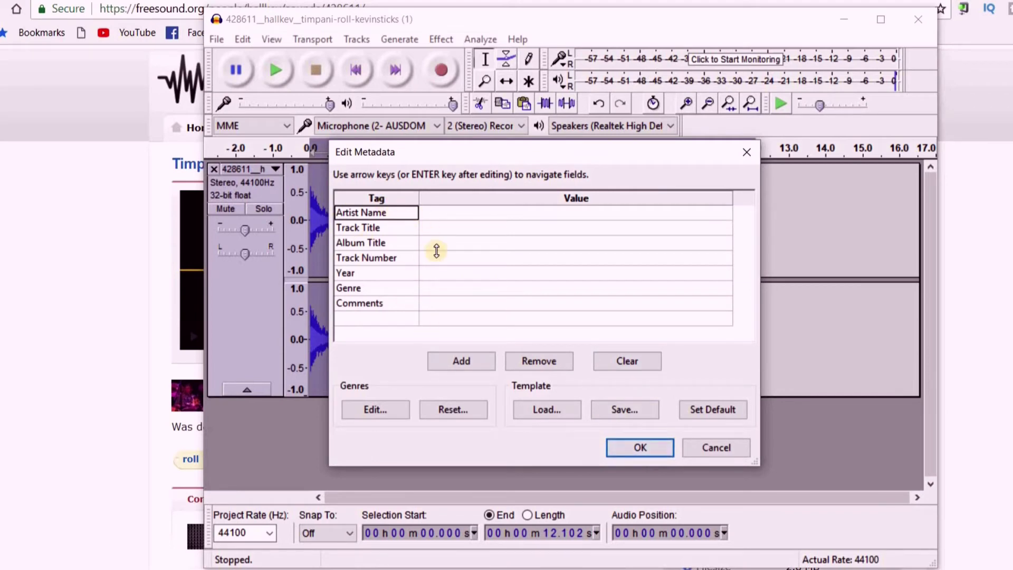
# Finish the export with blank metadata, then close the Audacity project window.
pyautogui.click(644, 449)
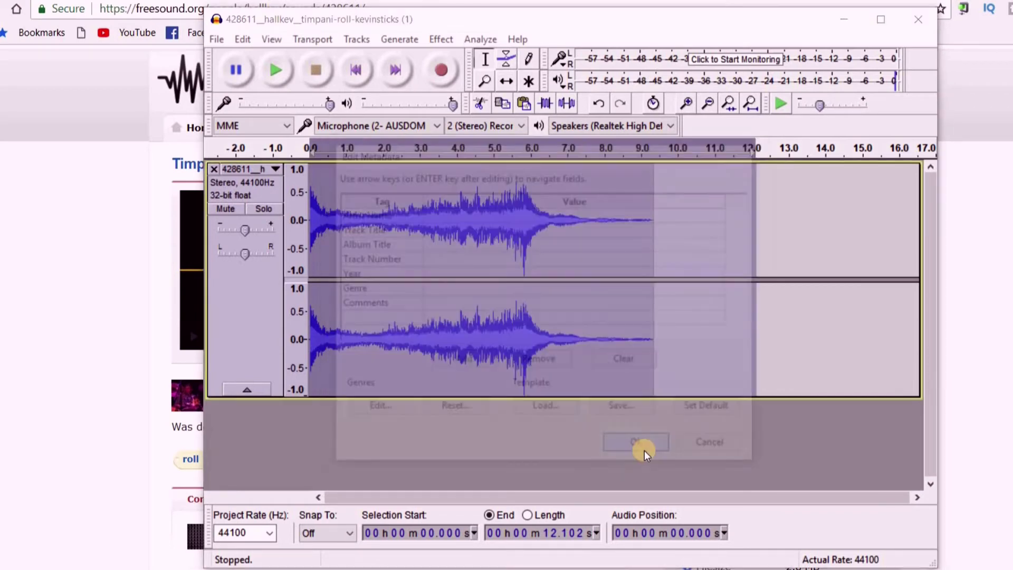
pyautogui.click(923, 21)
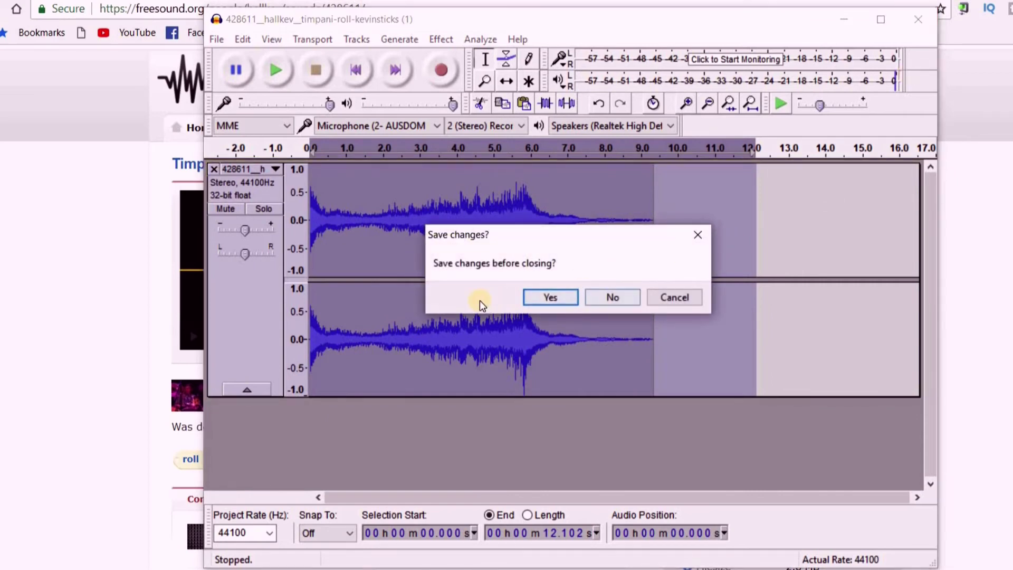